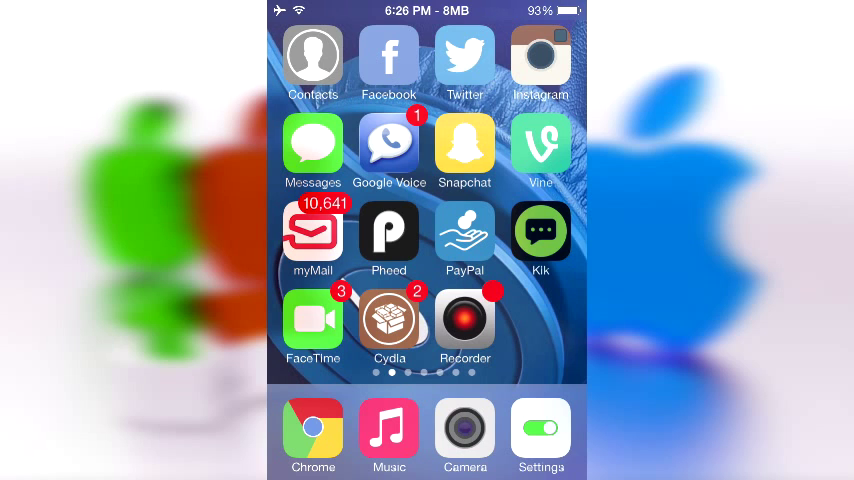
Bring up Spotlight search with its keyboard, open Messages, then return to the home screen
drag(427, 150, 427, 260)
click(305, 205)
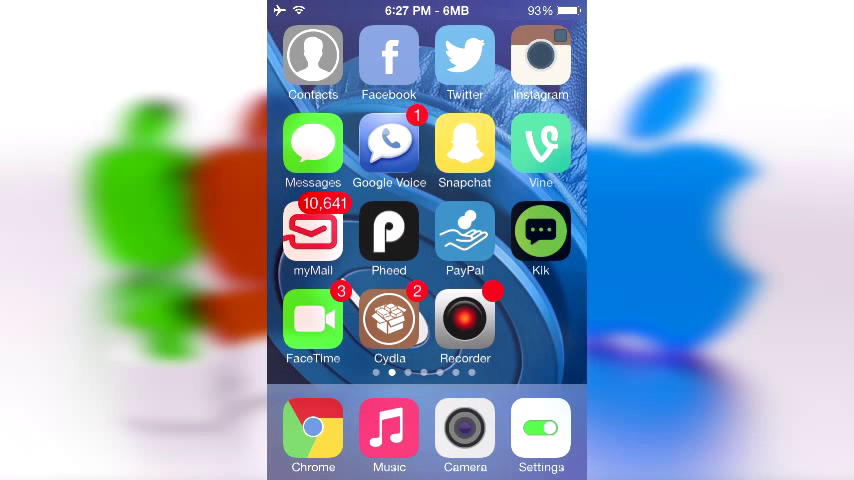
click(320, 152)
key(super)
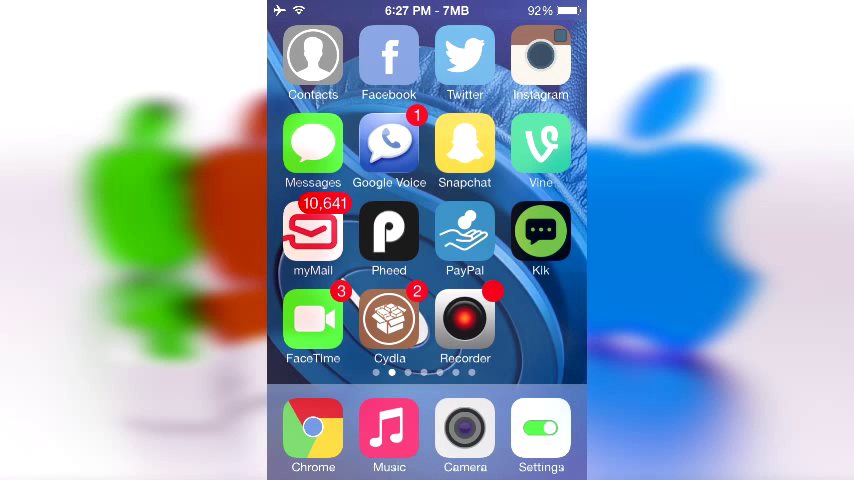